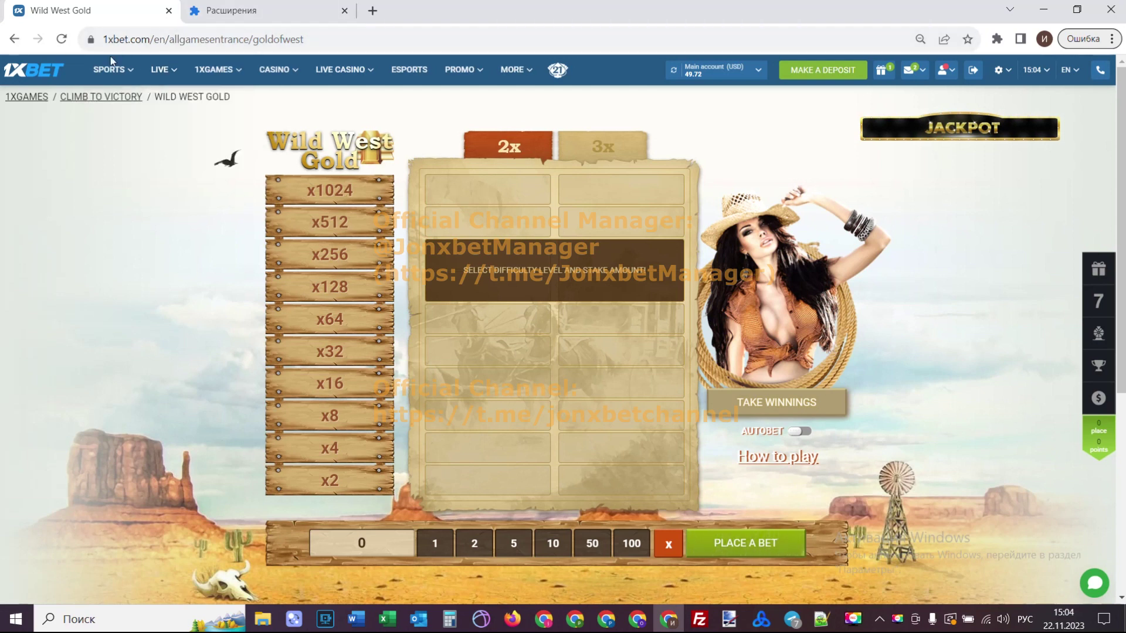
Reload the Wild West Gold page and go to the browser's Расширения (extensions) tab.
key("F5")
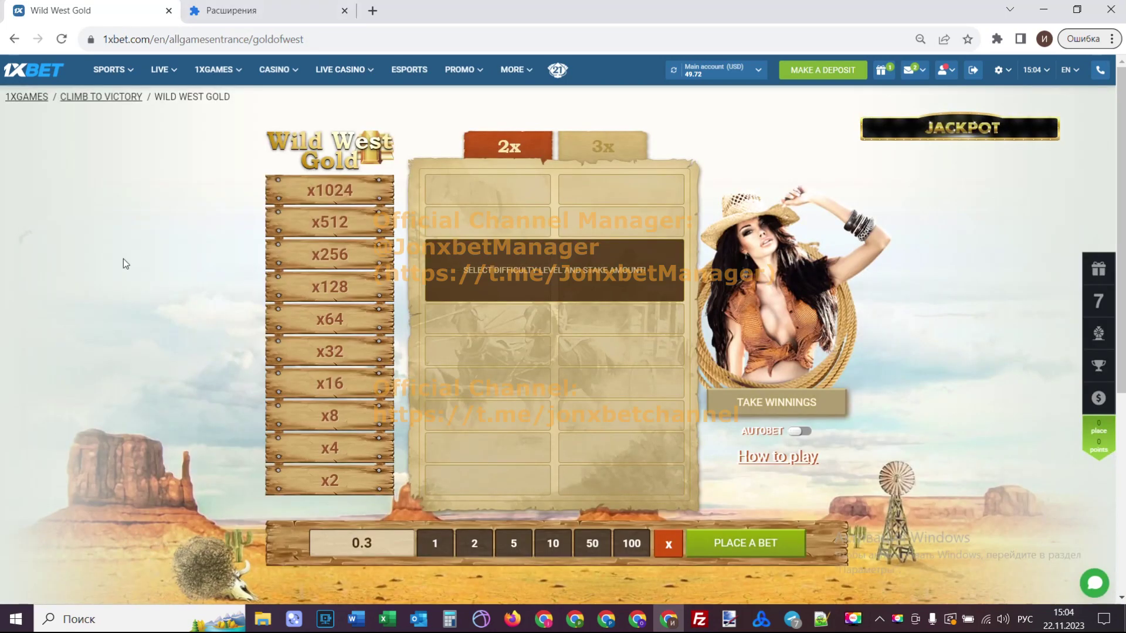
left_click(231, 9)
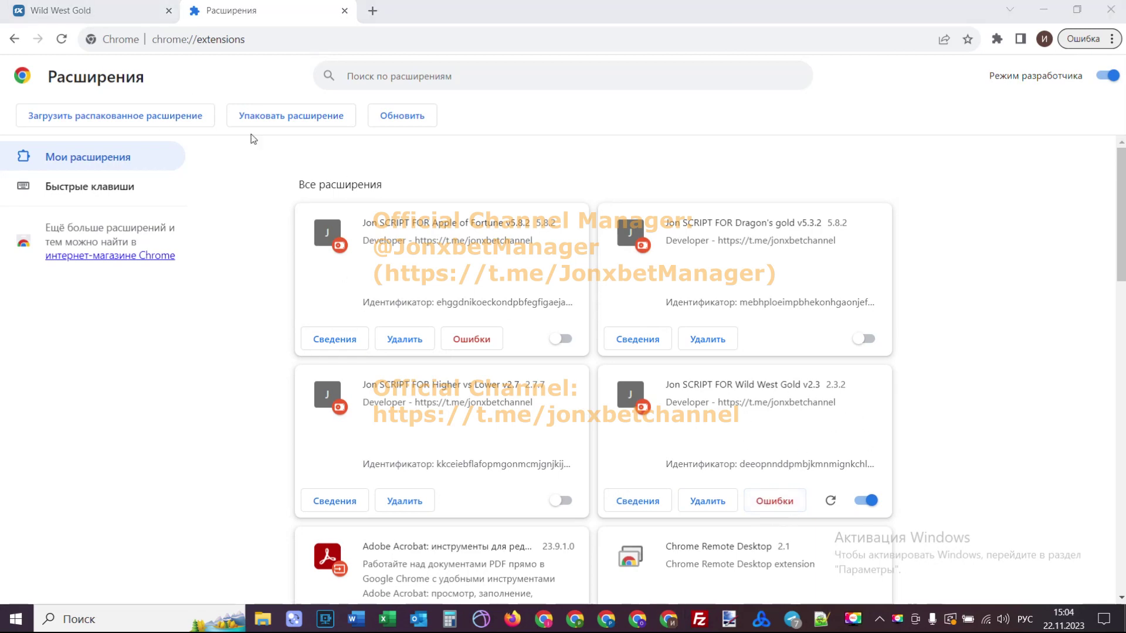
Back in the game, set the stake to 10 and place the bet.
left_click(98, 10)
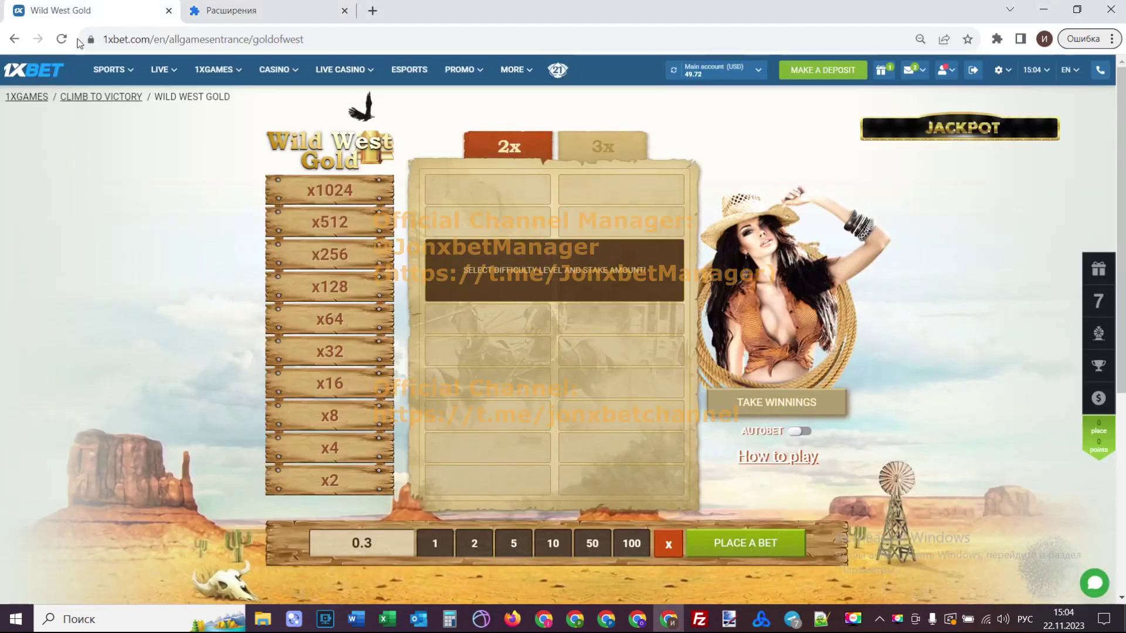
left_click(668, 542)
left_click(552, 543)
left_click(744, 542)
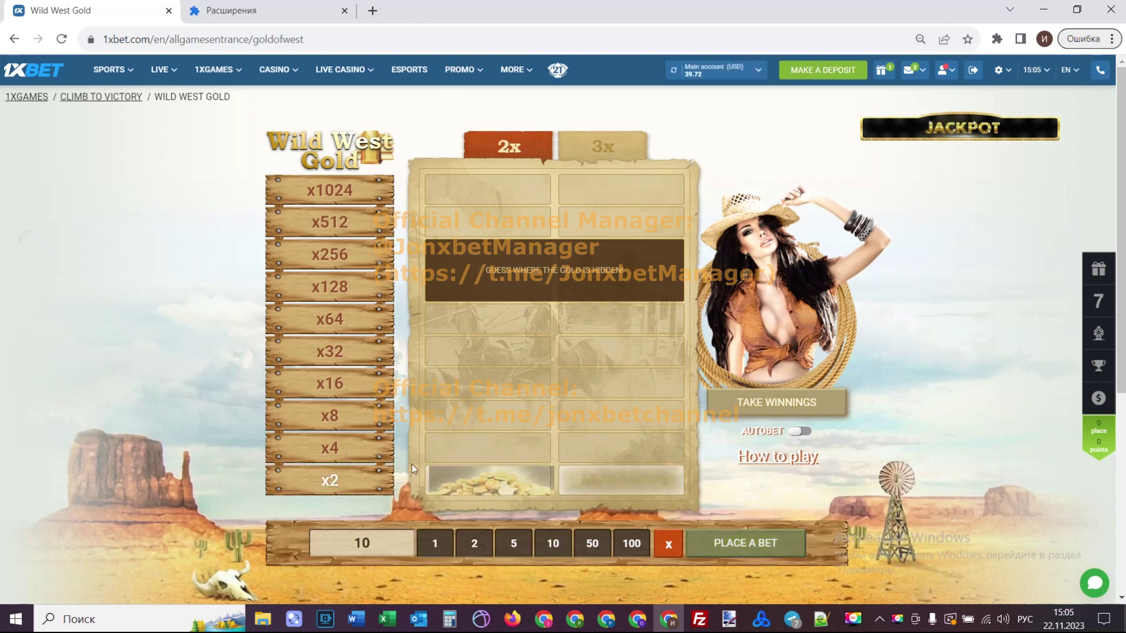
Pick gold cells from x2 through x32, then take the 320.00 USD win at x64.
left_click(492, 485)
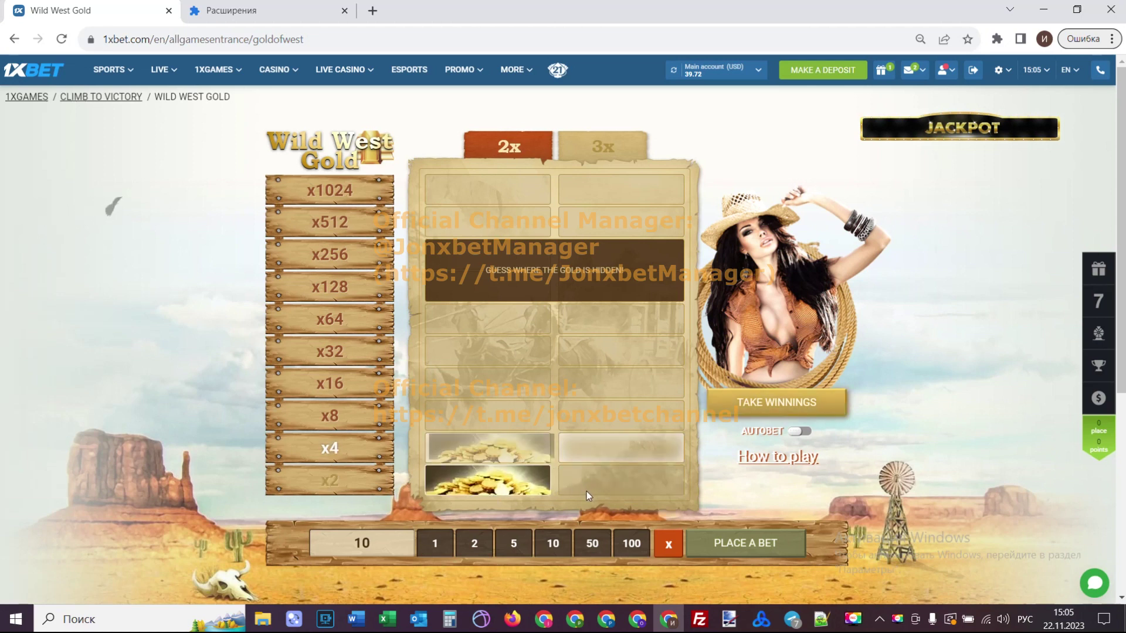
left_click(517, 437)
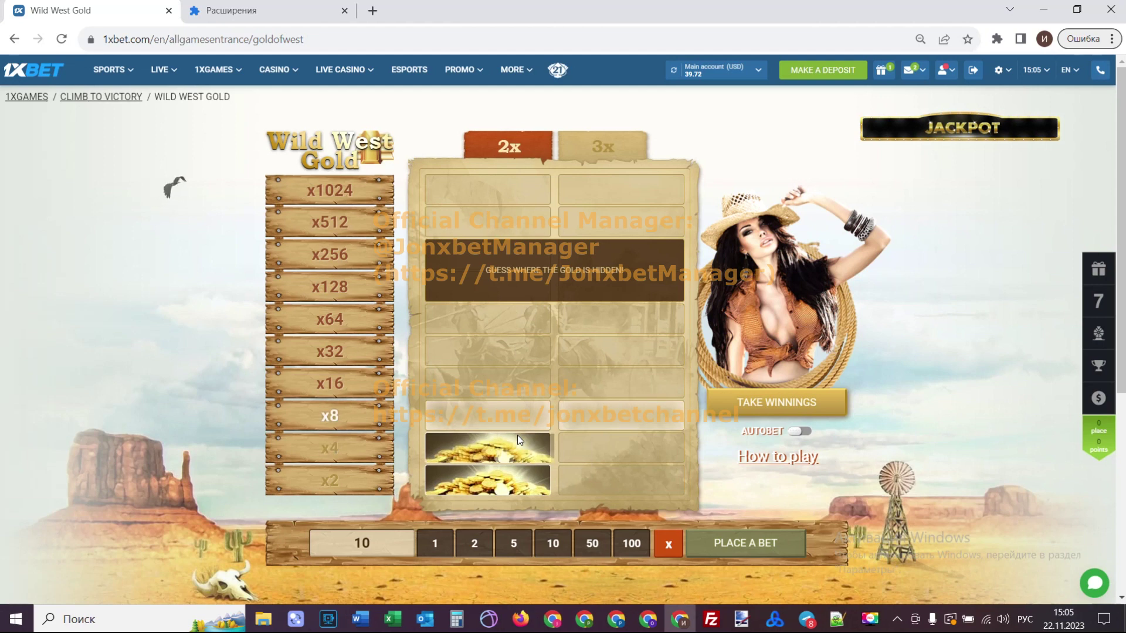
left_click(617, 422)
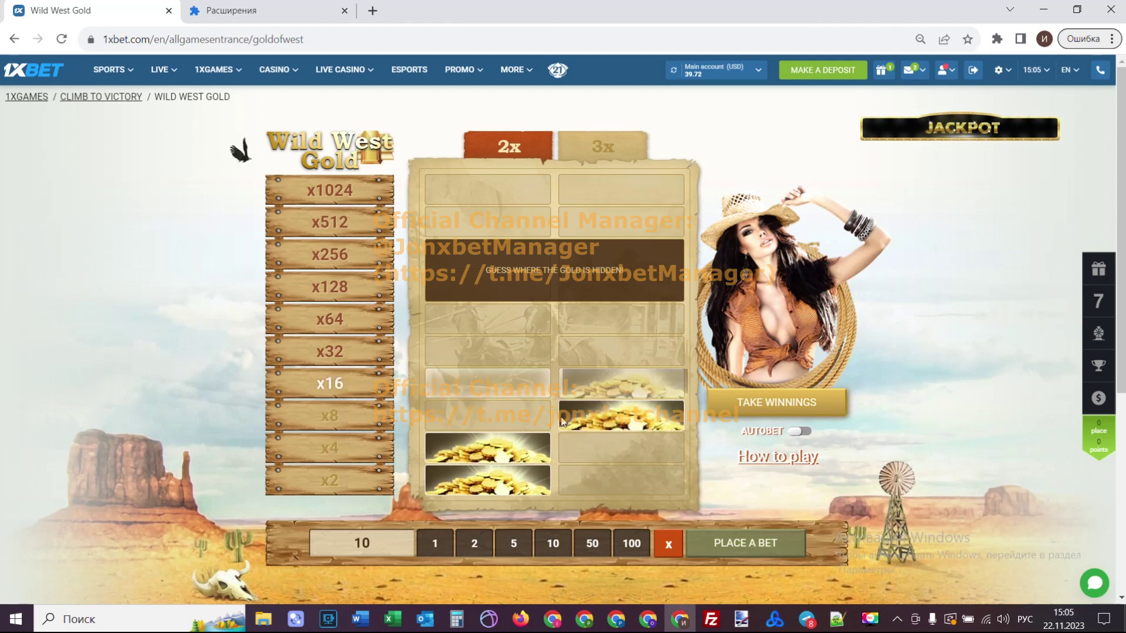
left_click(620, 385)
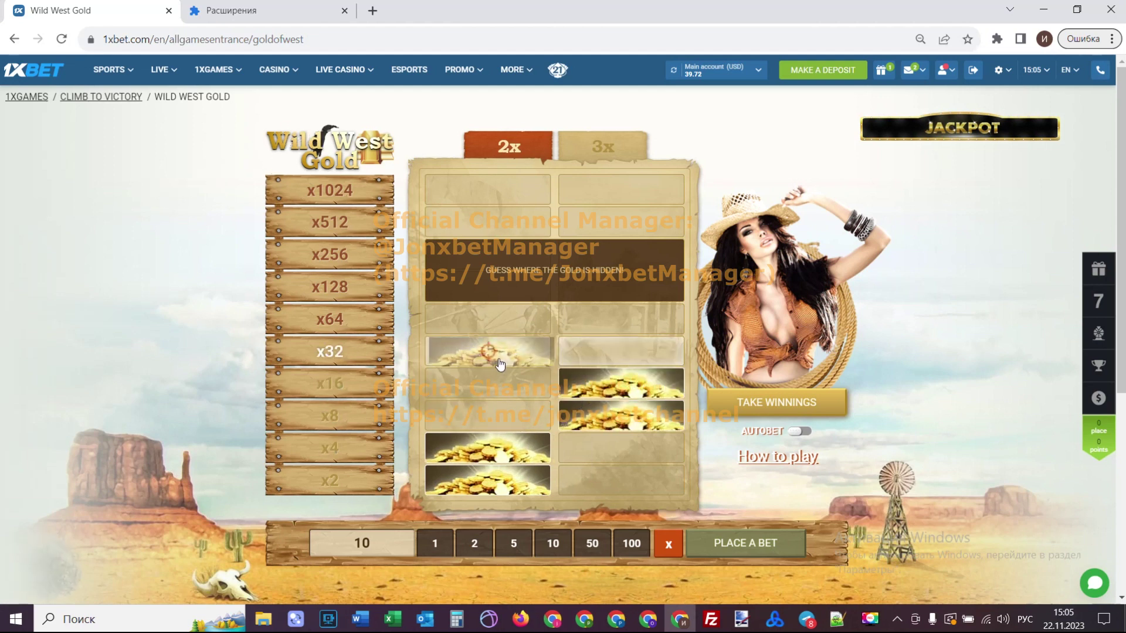
left_click(500, 362)
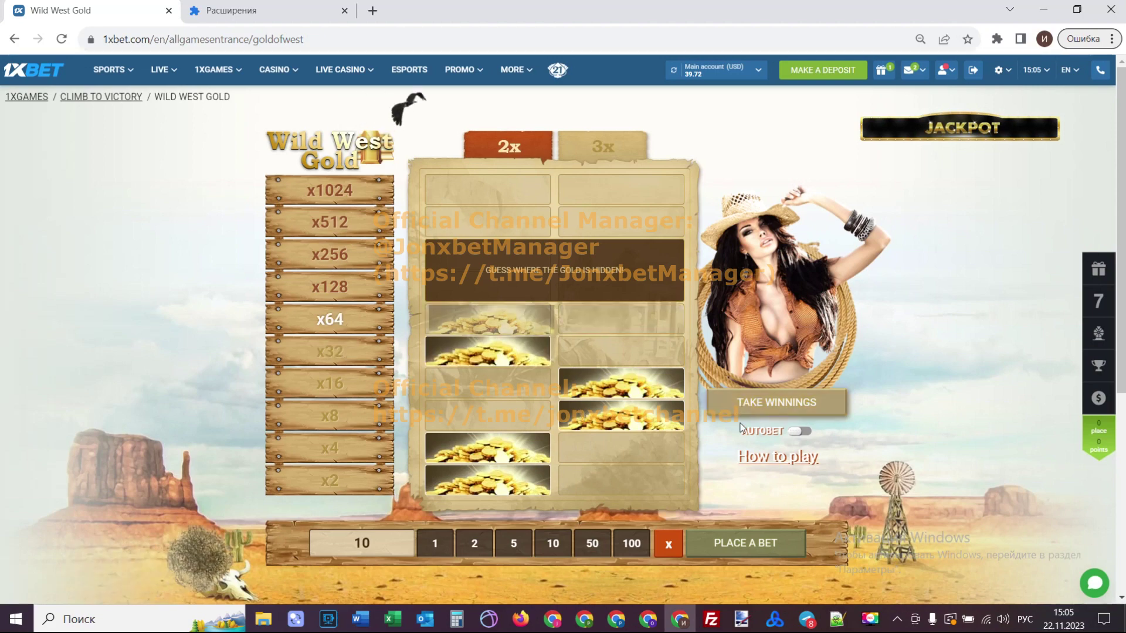
left_click(776, 402)
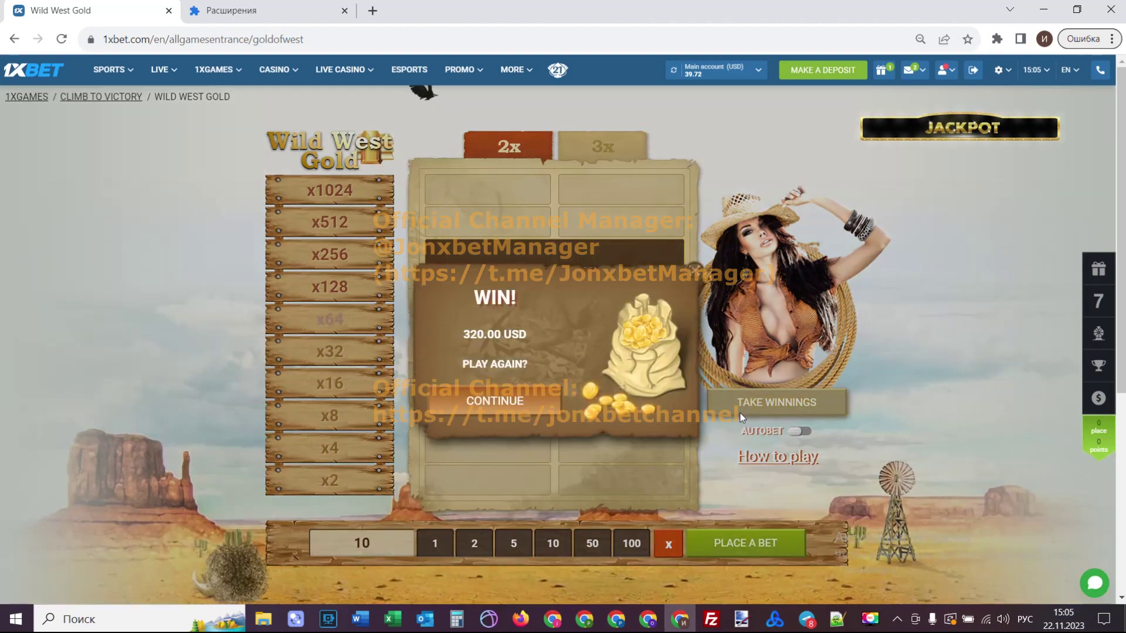
left_click(492, 413)
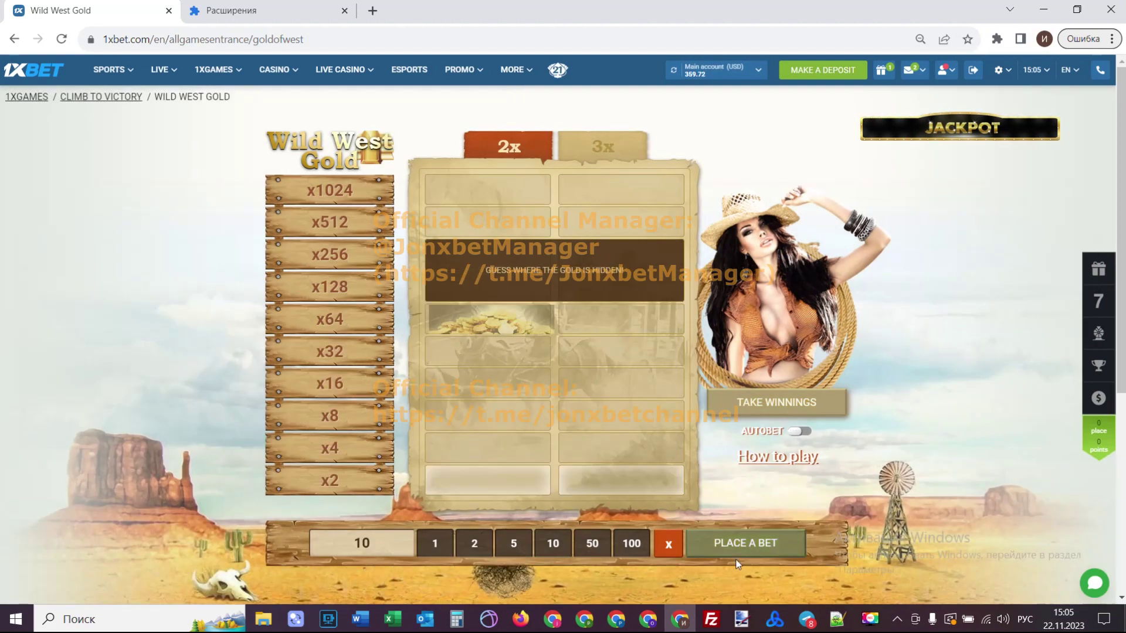
Place another 10 bet and pick gold cells in rows x2 through x32.
left_click(743, 545)
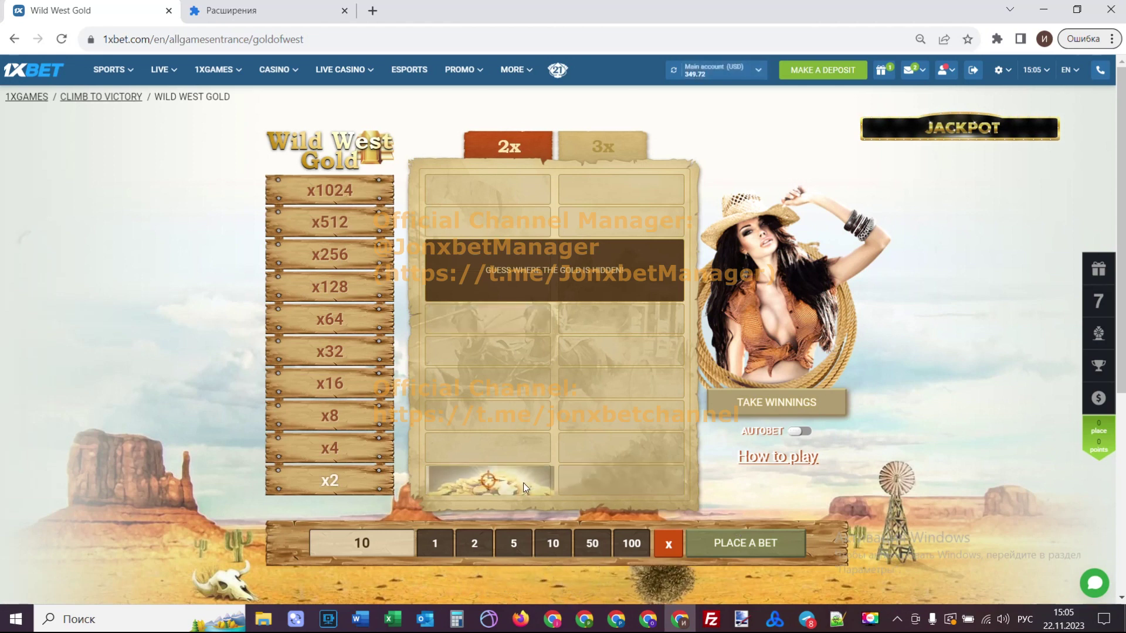
left_click(523, 483)
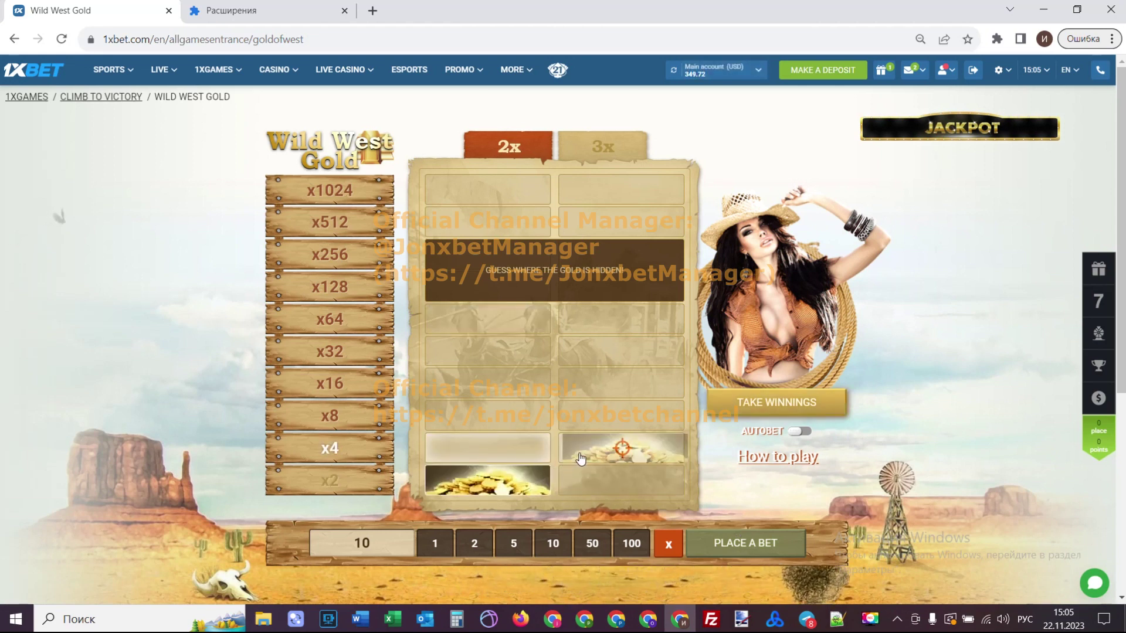
left_click(588, 450)
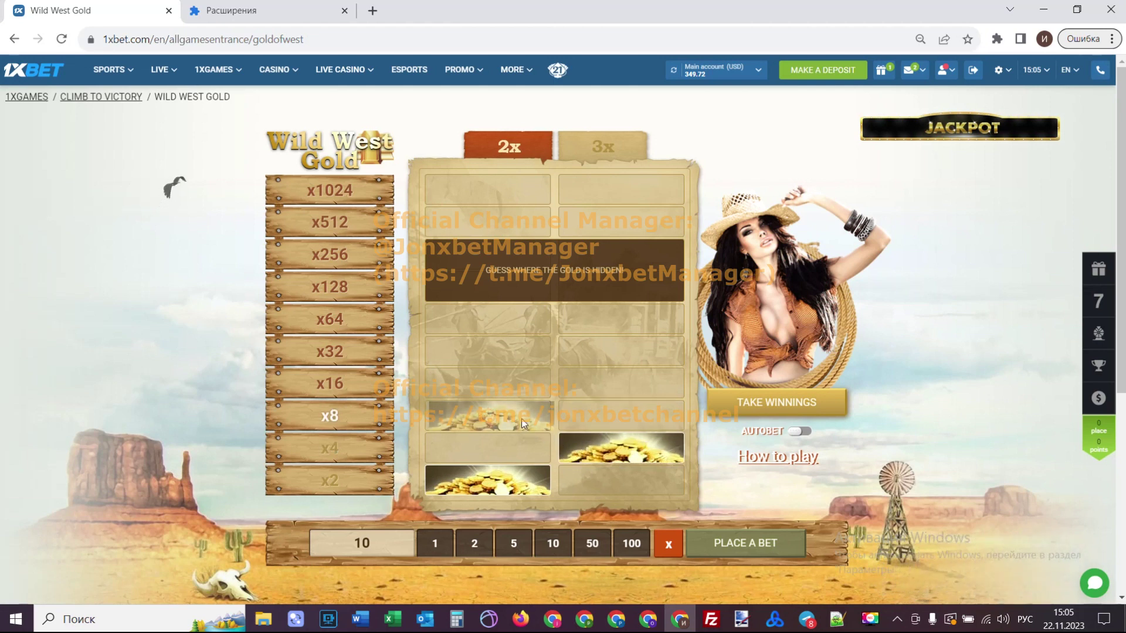
left_click(522, 419)
left_click(589, 390)
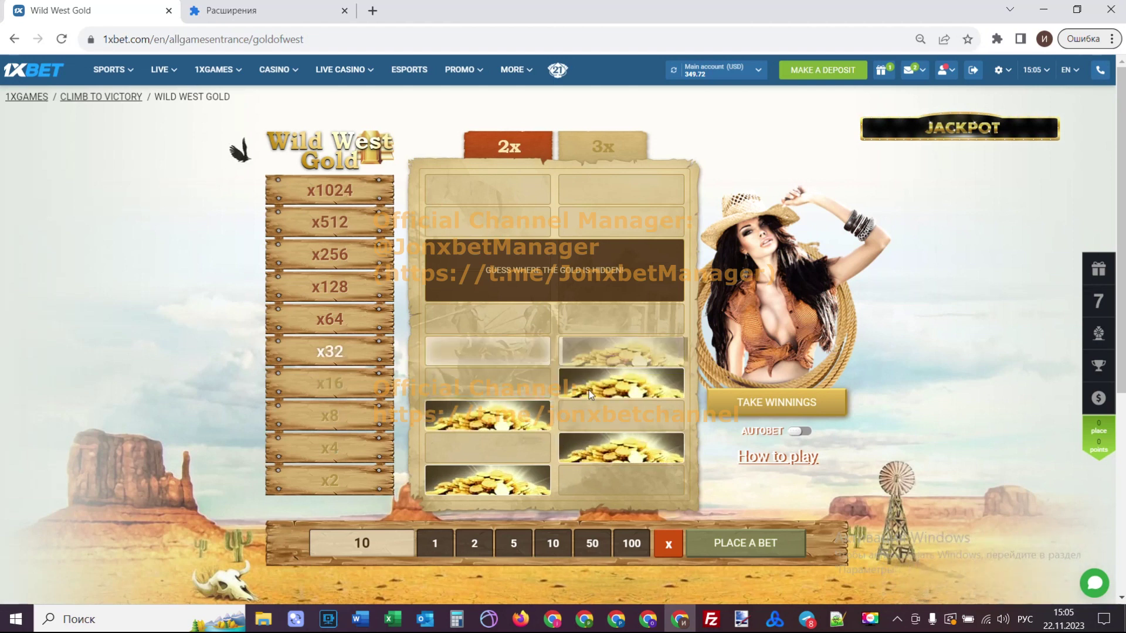
left_click(621, 351)
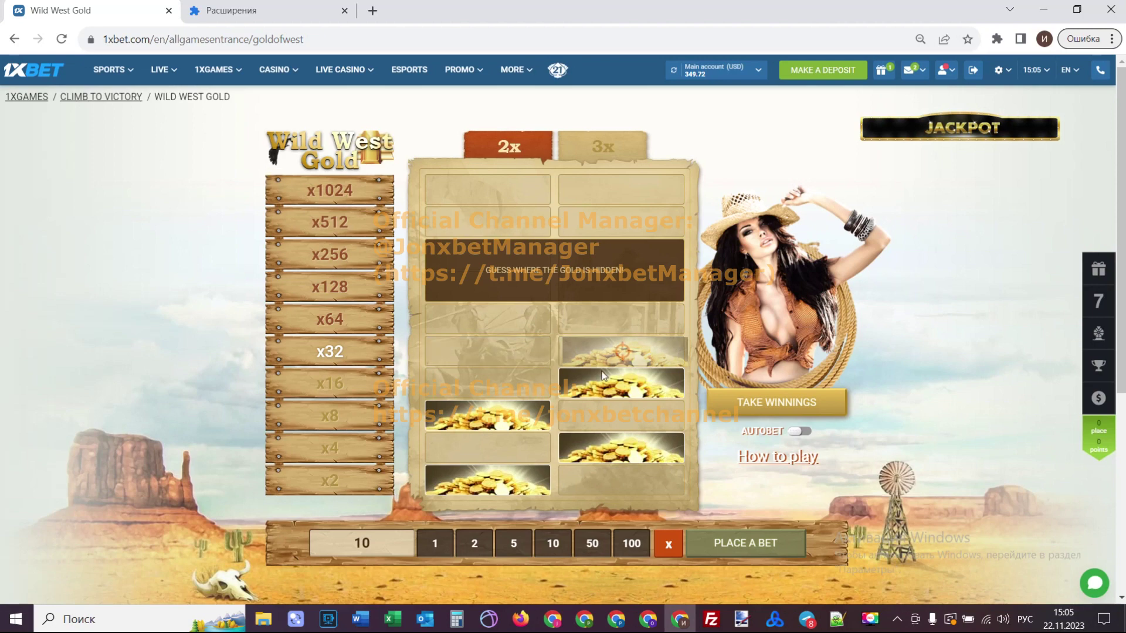
Collect the 320.00 USD x64 win, check the extensions page, and reload the game.
left_click(759, 406)
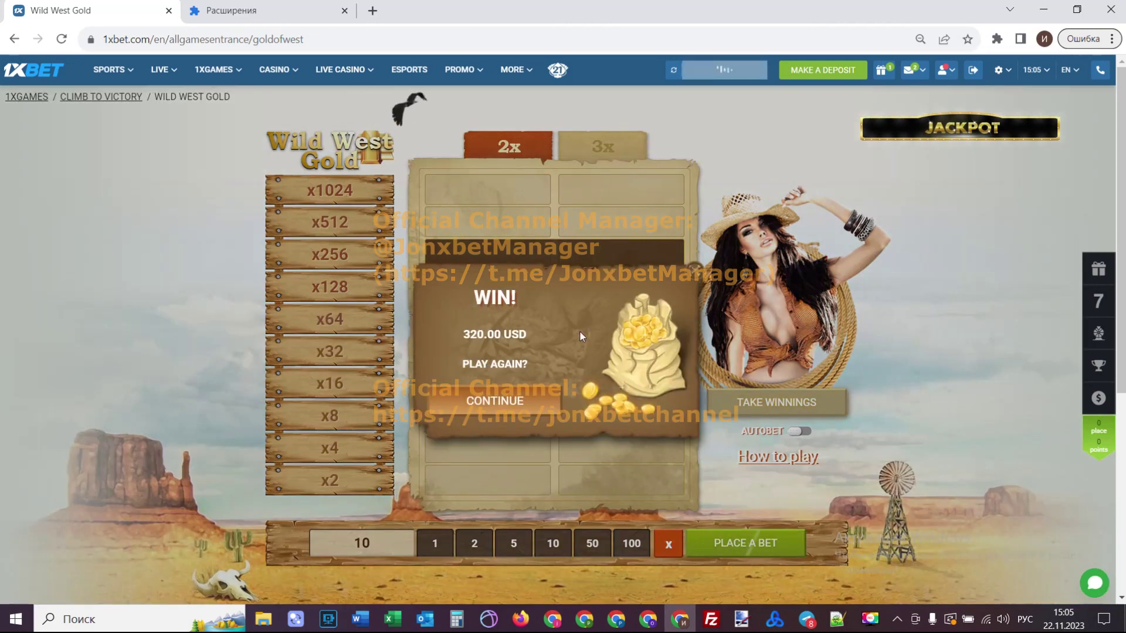
left_click(495, 401)
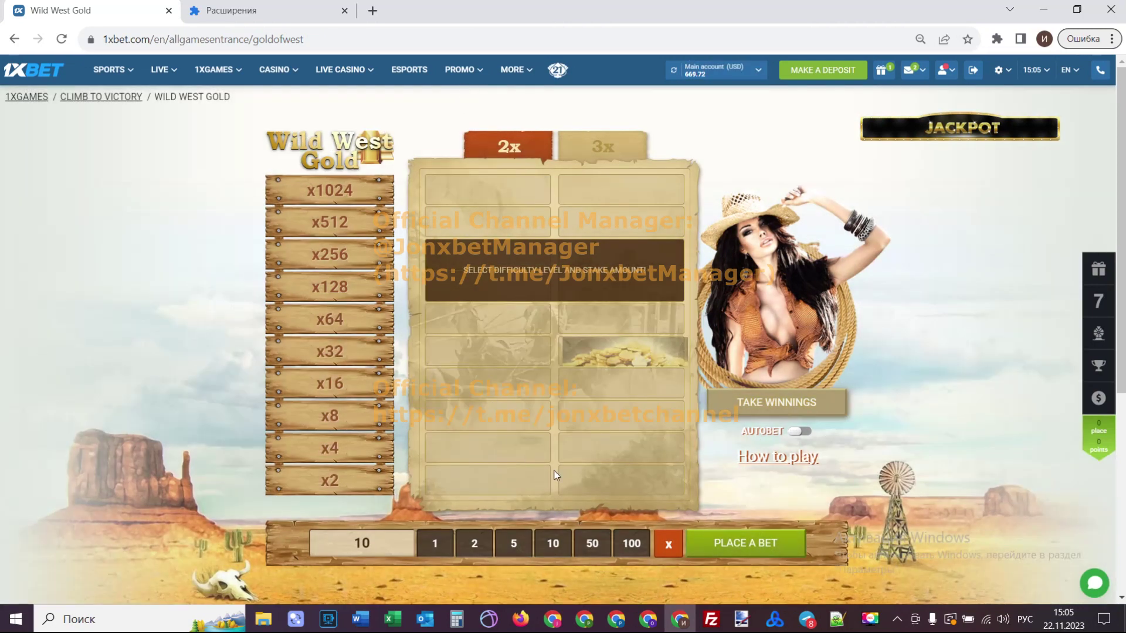
left_click(230, 11)
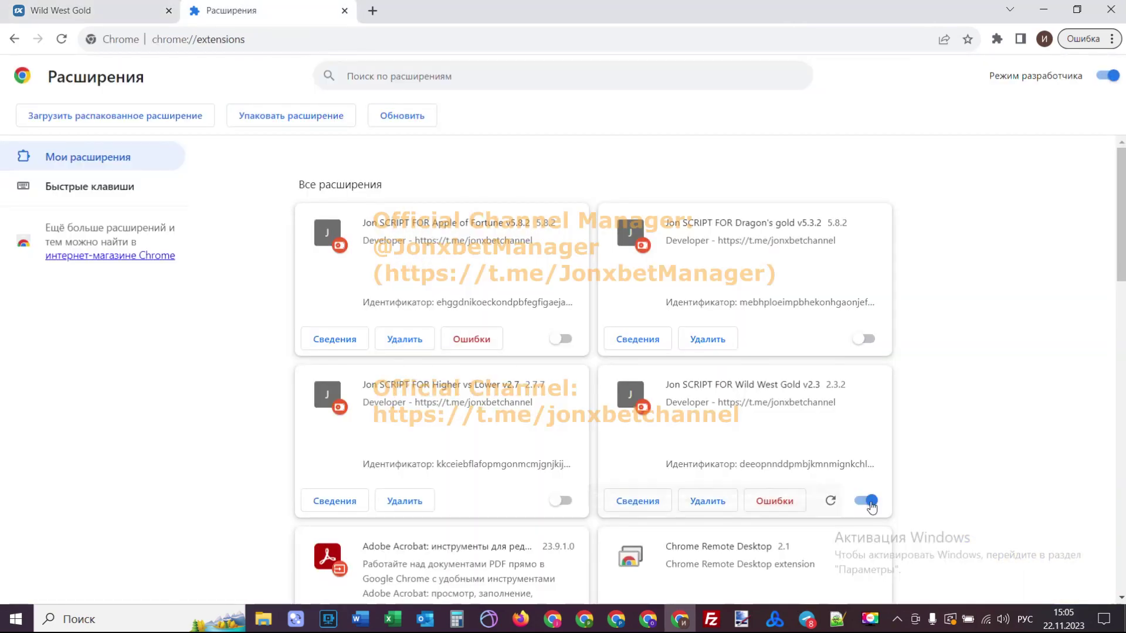
left_click(79, 11)
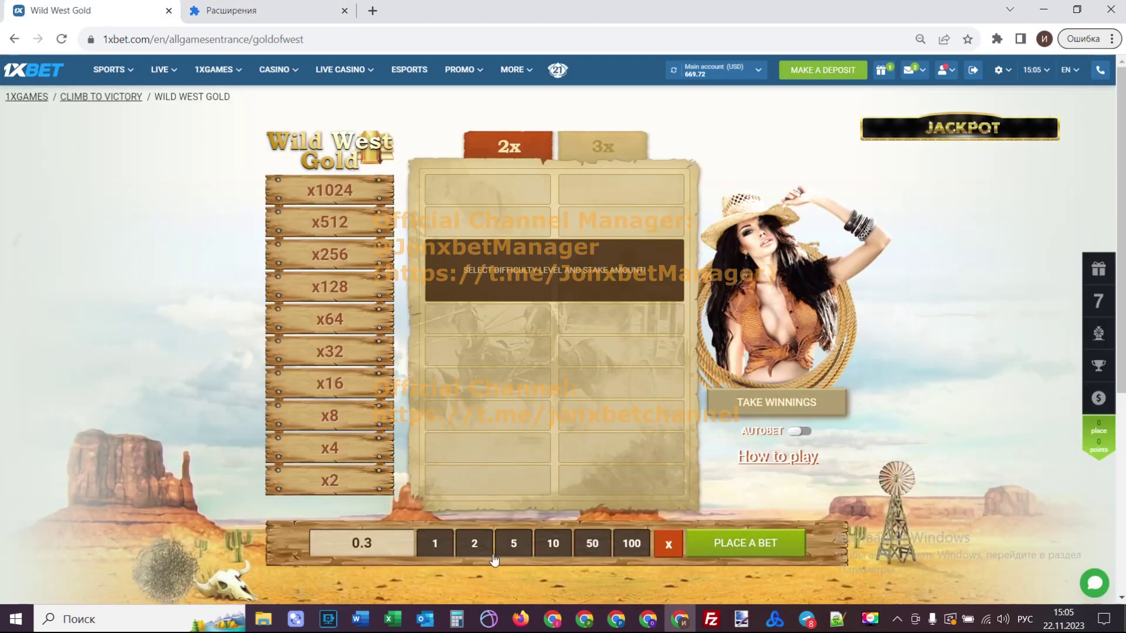
Bet 1 and pick bottom-row cells until dynamite ends the round.
left_click(434, 543)
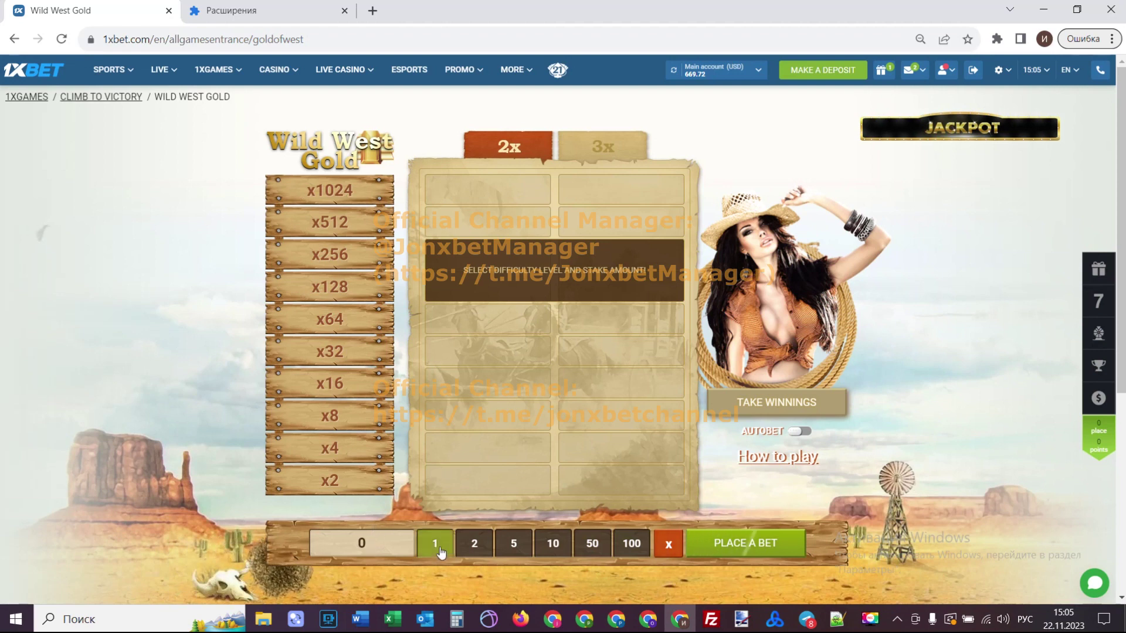
left_click(744, 542)
left_click(489, 480)
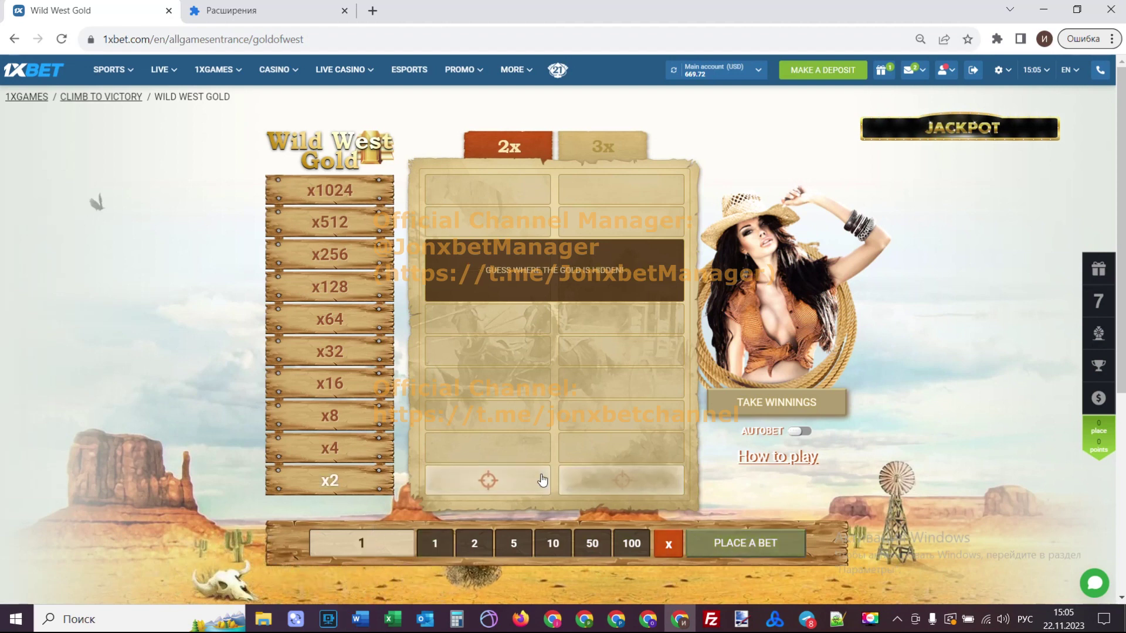
left_click(604, 479)
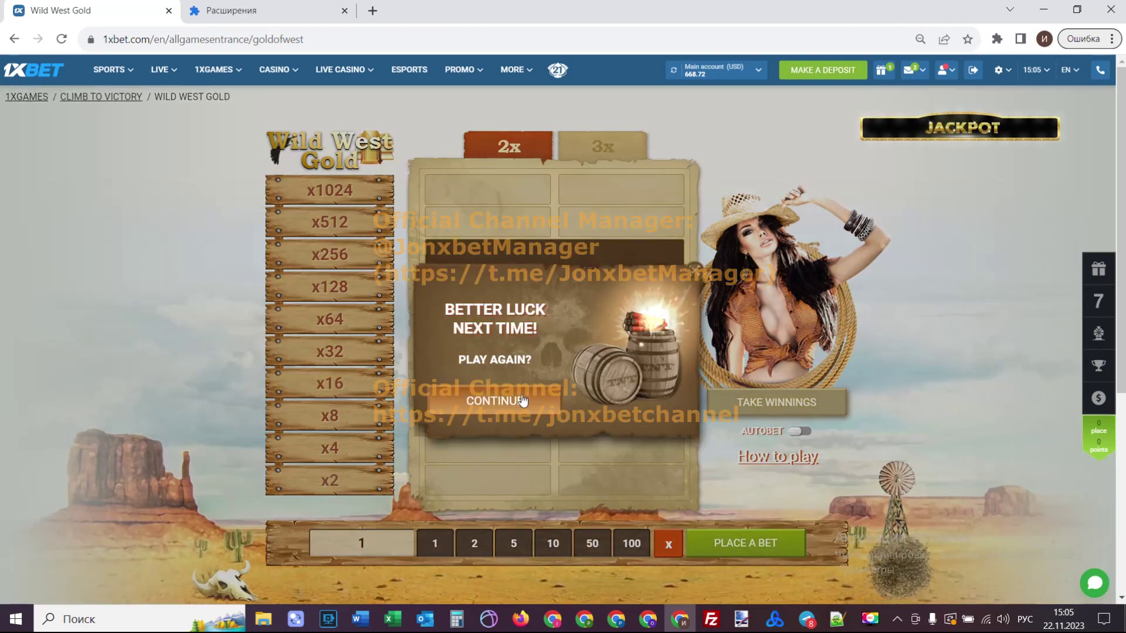
left_click(494, 403)
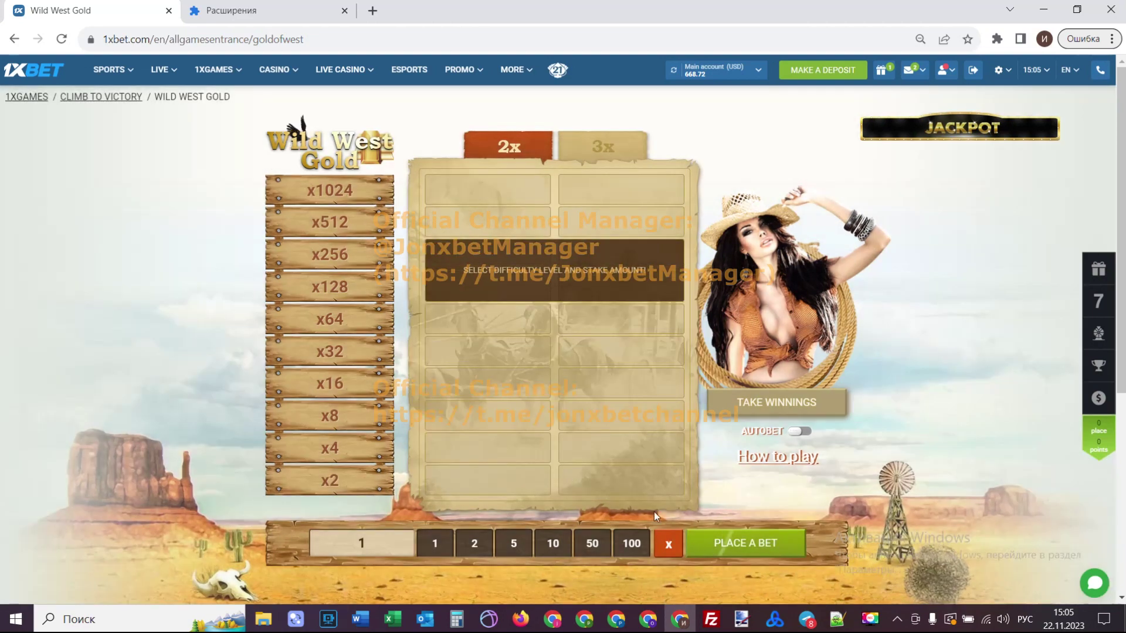
Bet 1 again and lose at the x8 row, leaving a 667.72 balance.
left_click(713, 546)
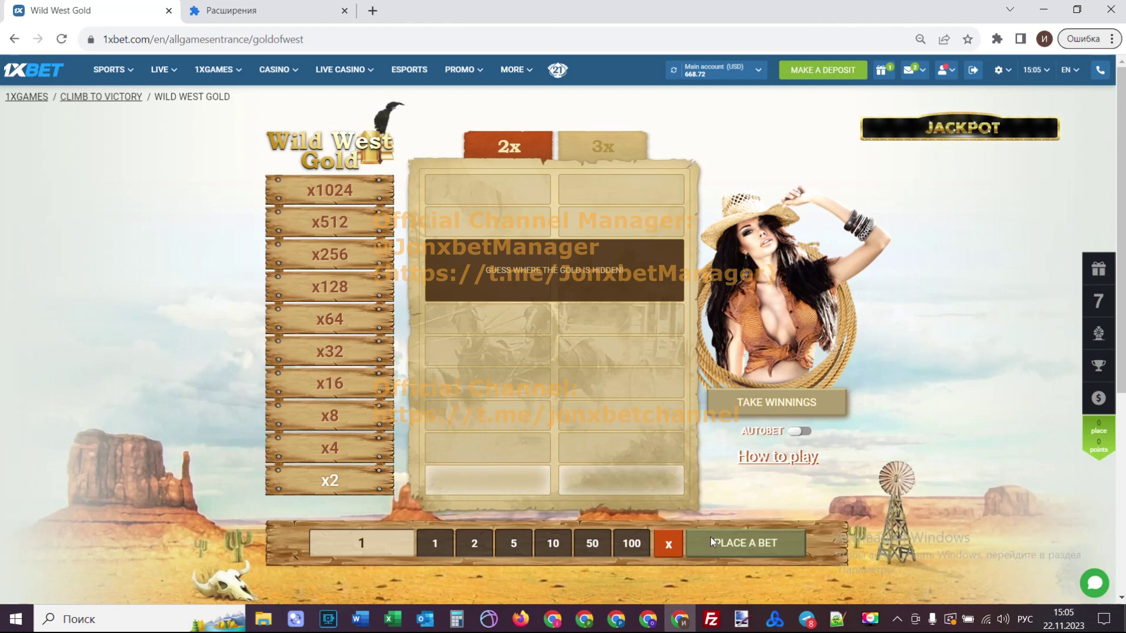
left_click(500, 484)
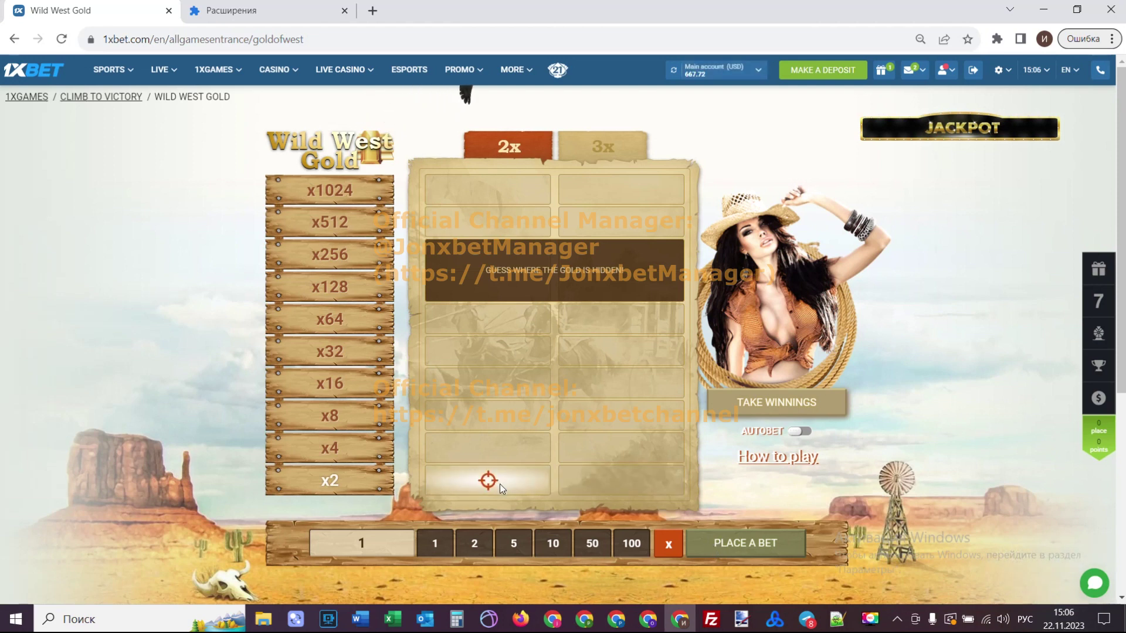
left_click(615, 459)
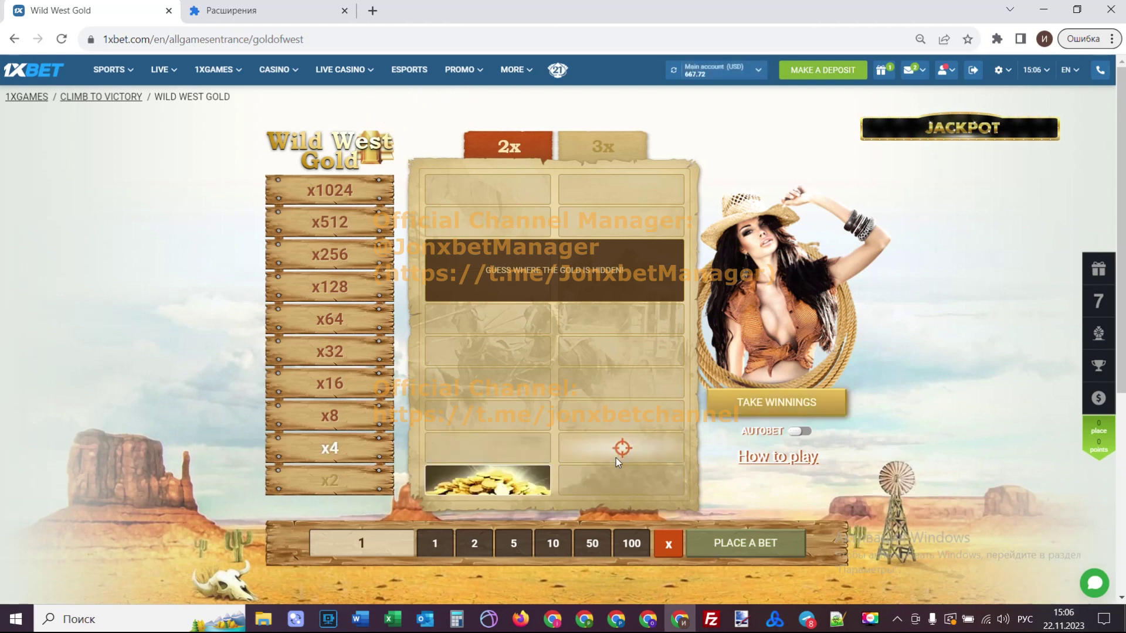
left_click(595, 417)
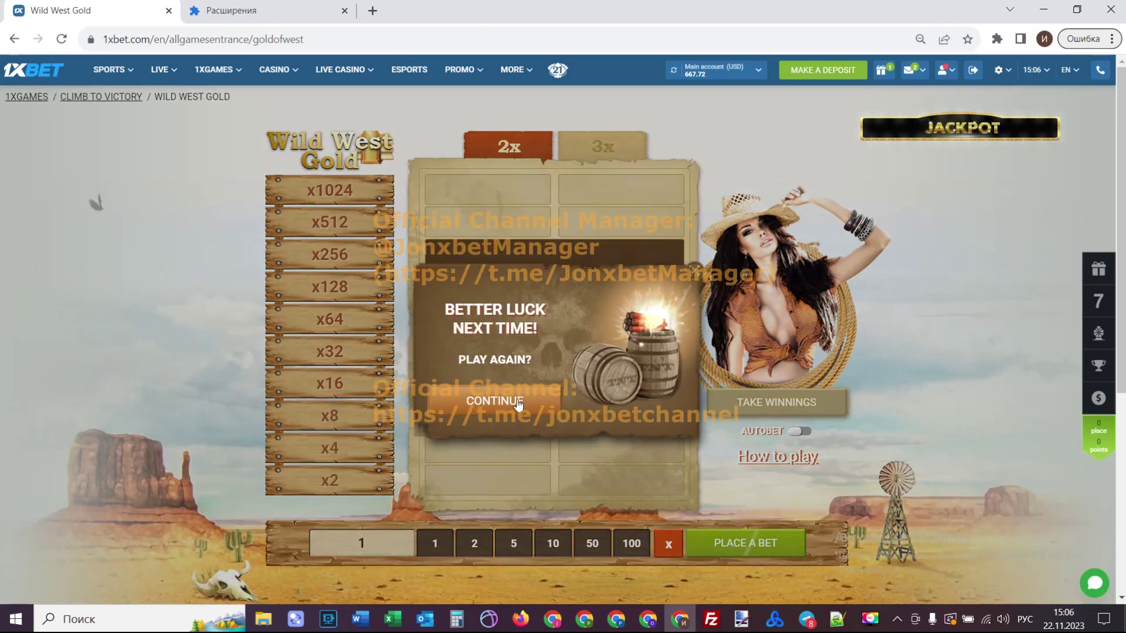
left_click(516, 402)
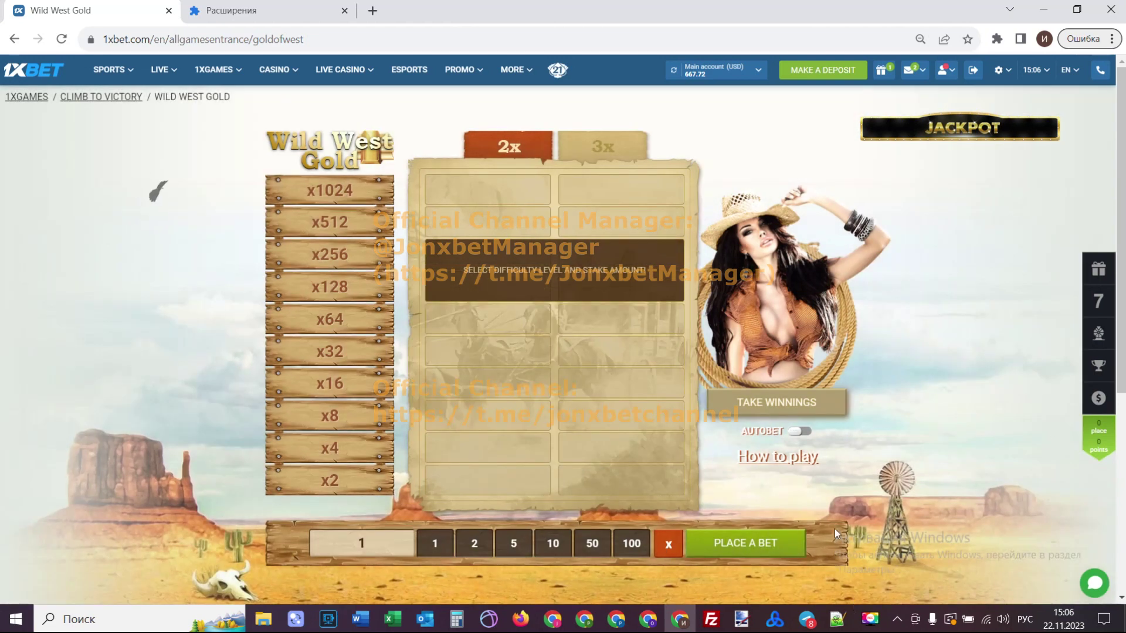